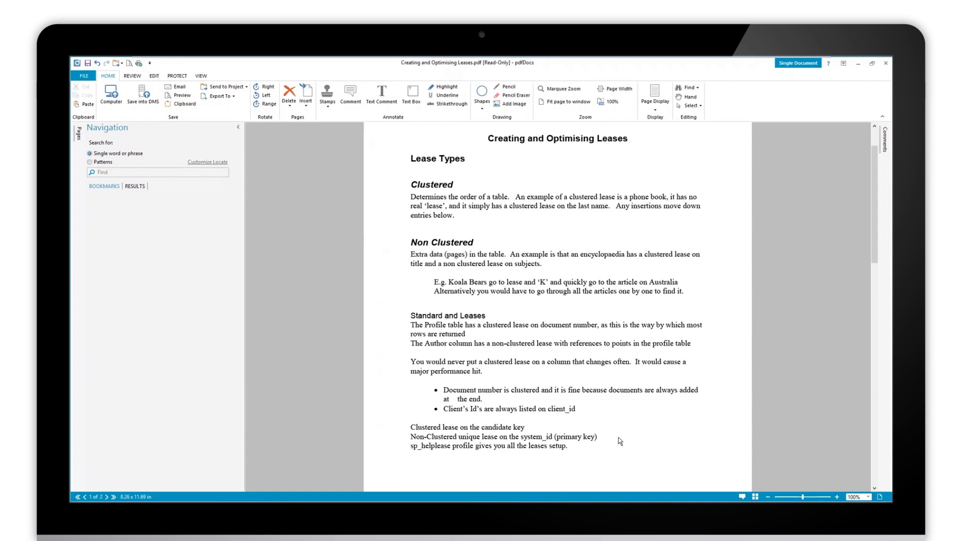
Place the signature stamp at a small size in the blank space below the last text line on page 1
click(589, 437)
scroll(581, 429, down, 2)
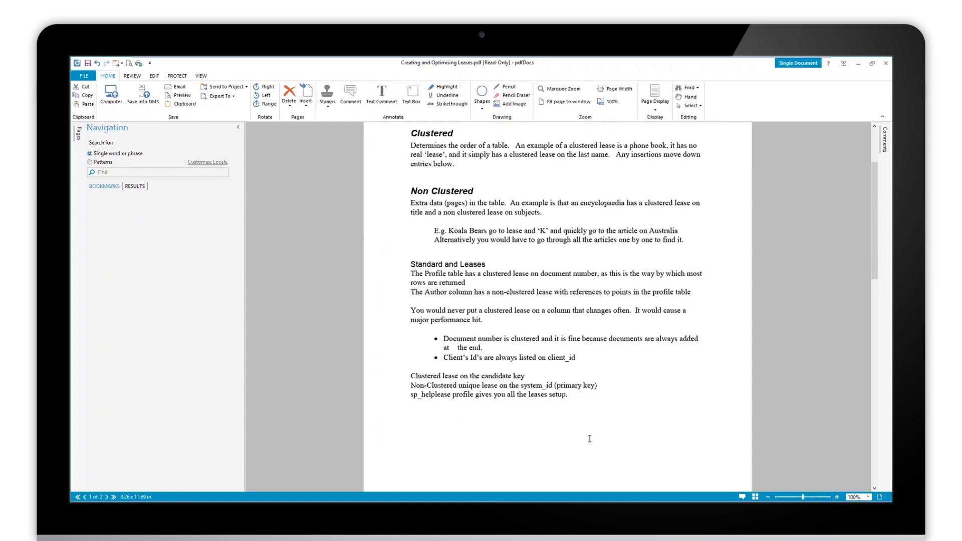
click(326, 107)
click(339, 130)
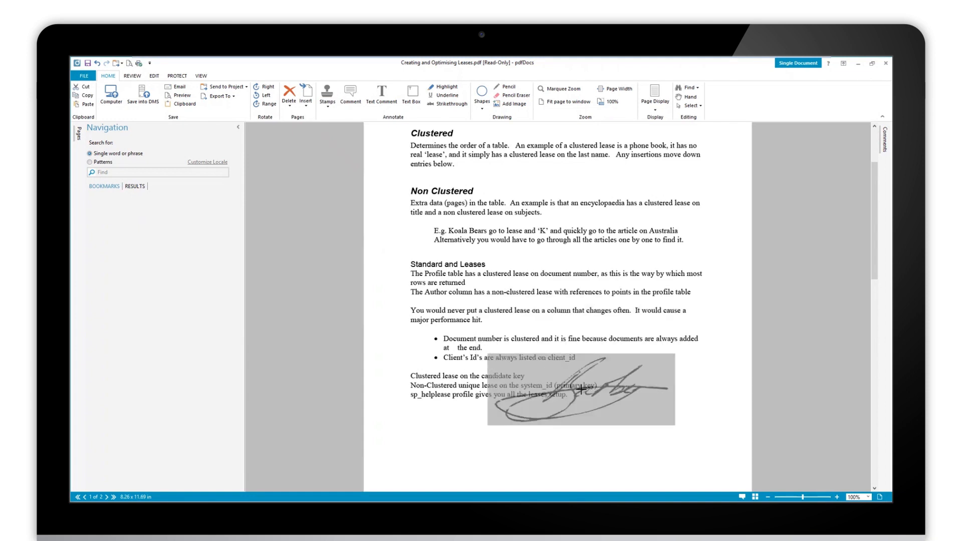
click(416, 416)
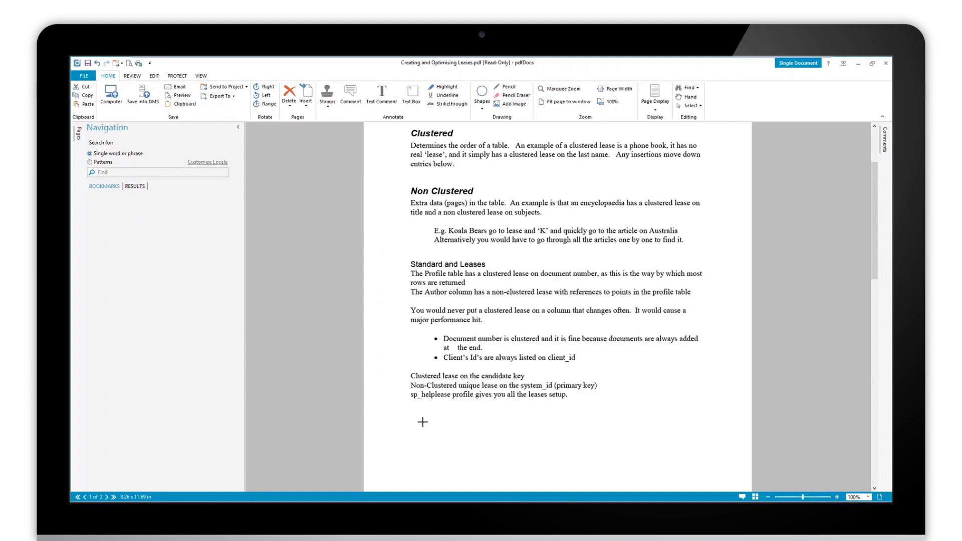
drag(441, 438, 477, 442)
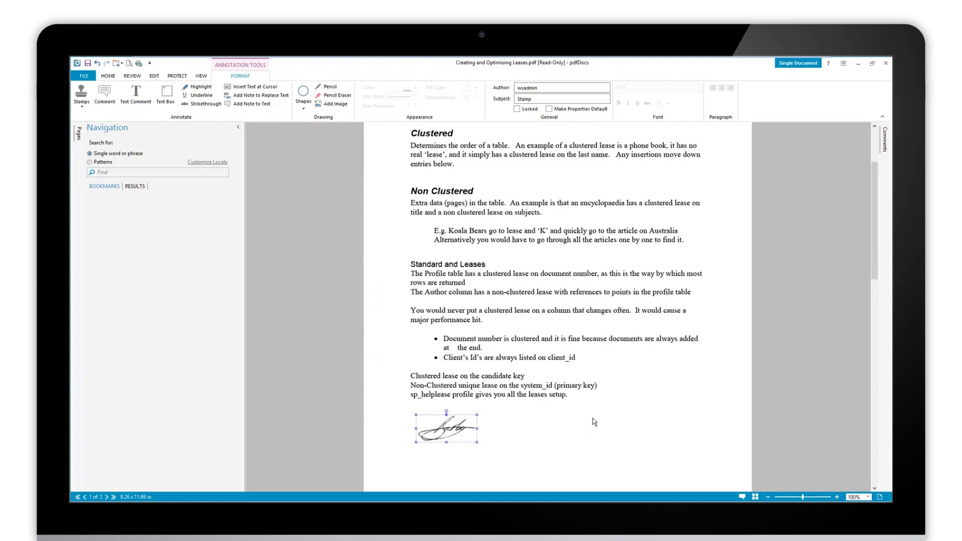
click(511, 424)
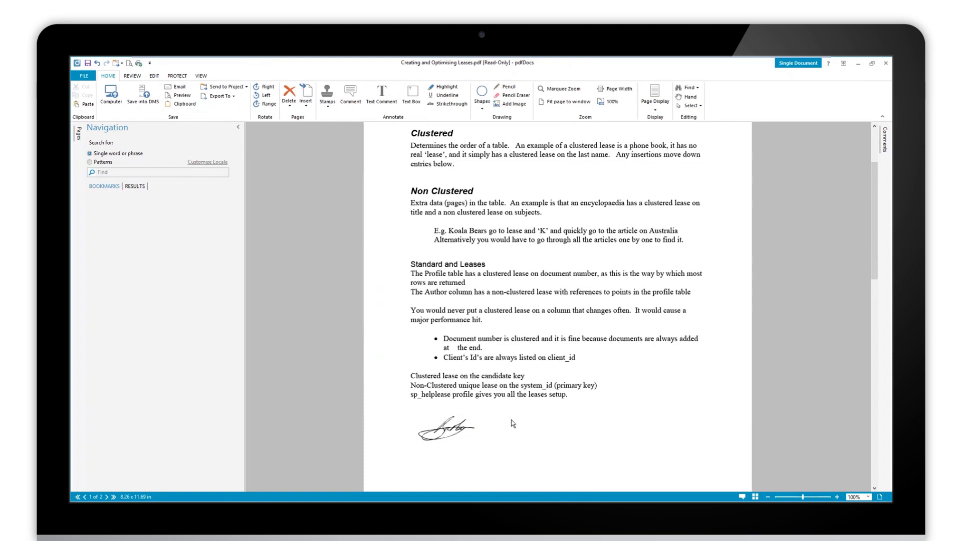
Move the signature stamp slightly lower and align it with the left edge of the body text
click(443, 434)
click(350, 421)
click(442, 429)
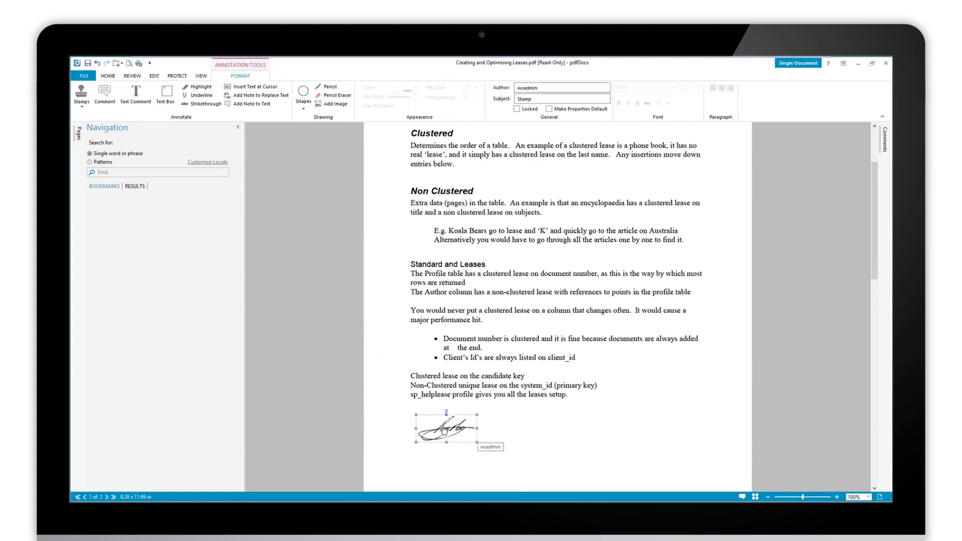
mouse_move(460, 441)
mouse_down()
mouse_move(539, 466)
mouse_move(611, 432)
mouse_move(613, 422)
mouse_move(587, 448)
mouse_up()
mouse_move(496, 438)
mouse_down()
mouse_move(431, 434)
mouse_move(446, 435)
mouse_up()
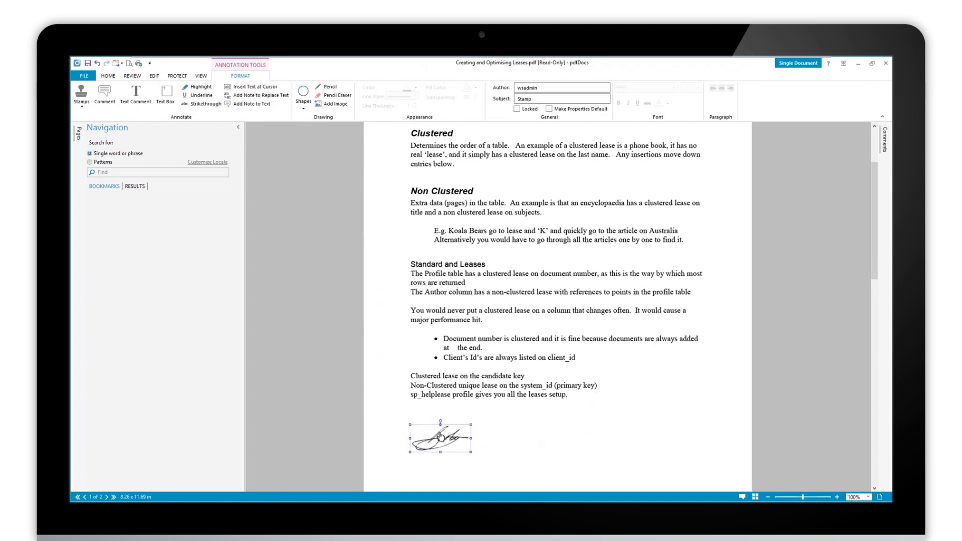
click(553, 442)
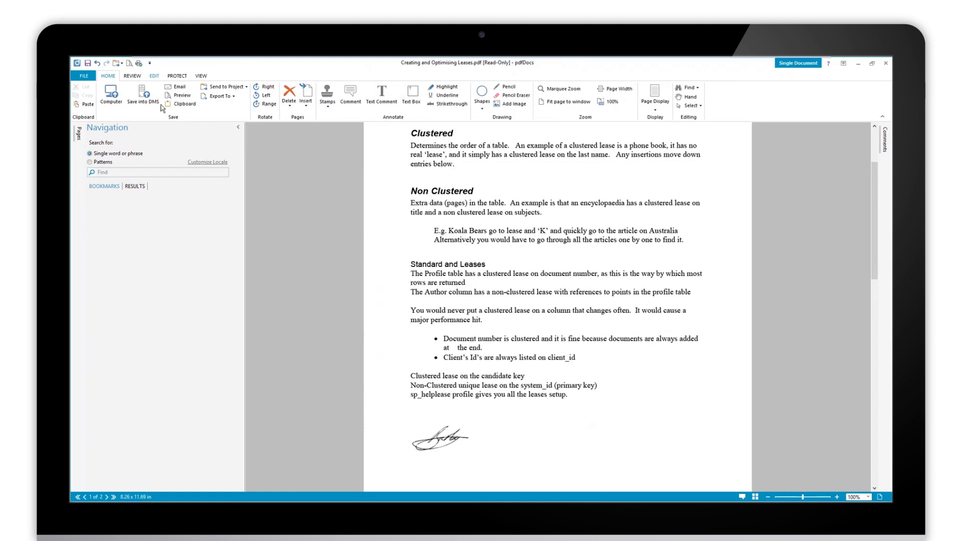
Flatten all annotations and form fields in the document, including the signature stamp, and check the signature on the page
click(153, 75)
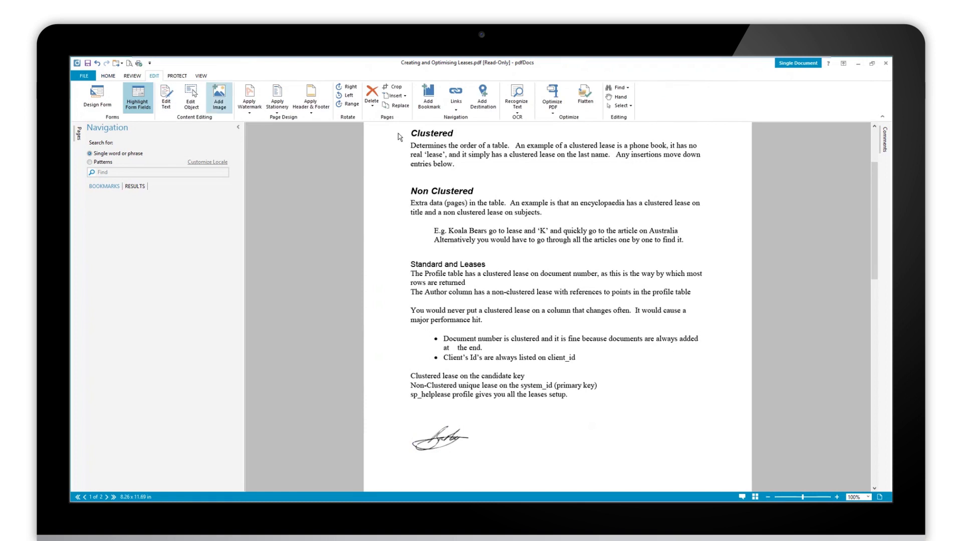
click(584, 95)
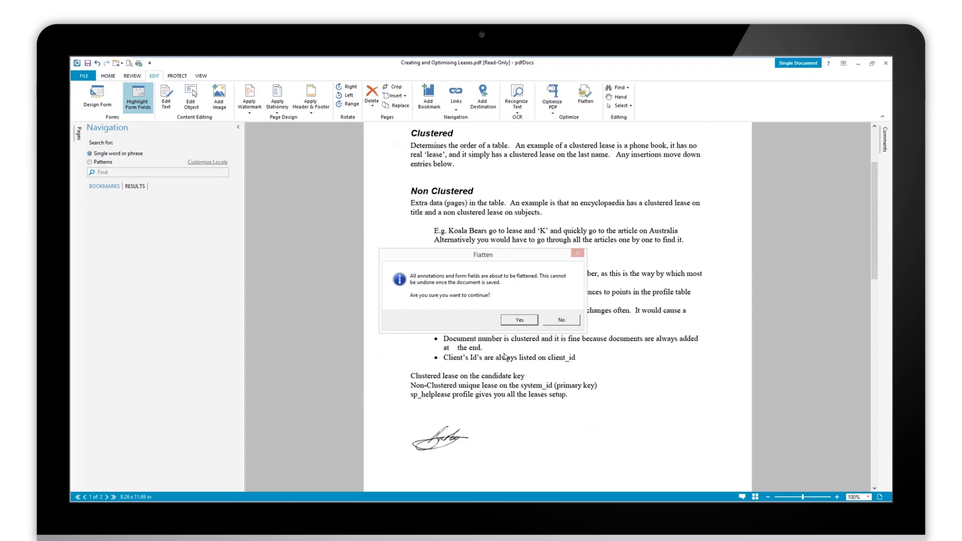
click(518, 320)
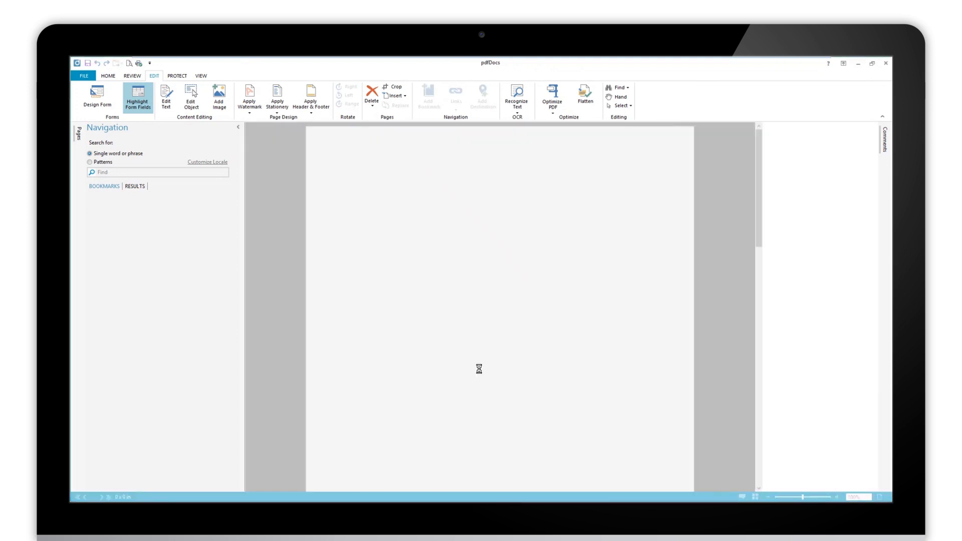
scroll(551, 339, down, 2)
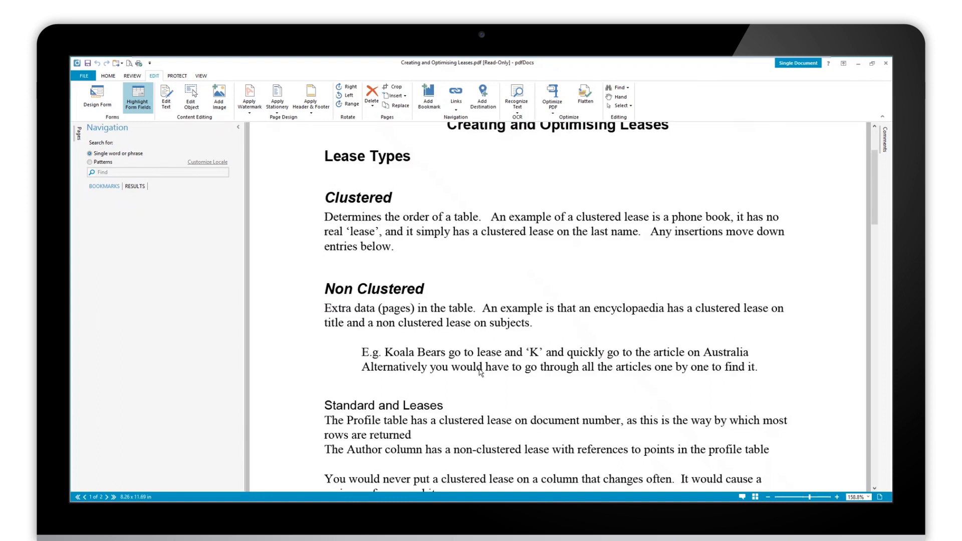
scroll(551, 339, down, 2)
scroll(551, 340, down, 3)
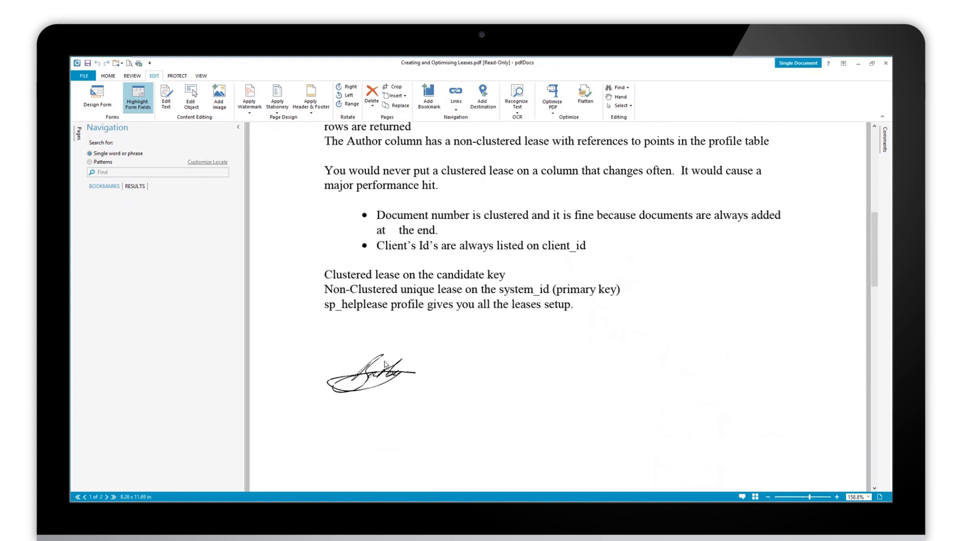
click(767, 498)
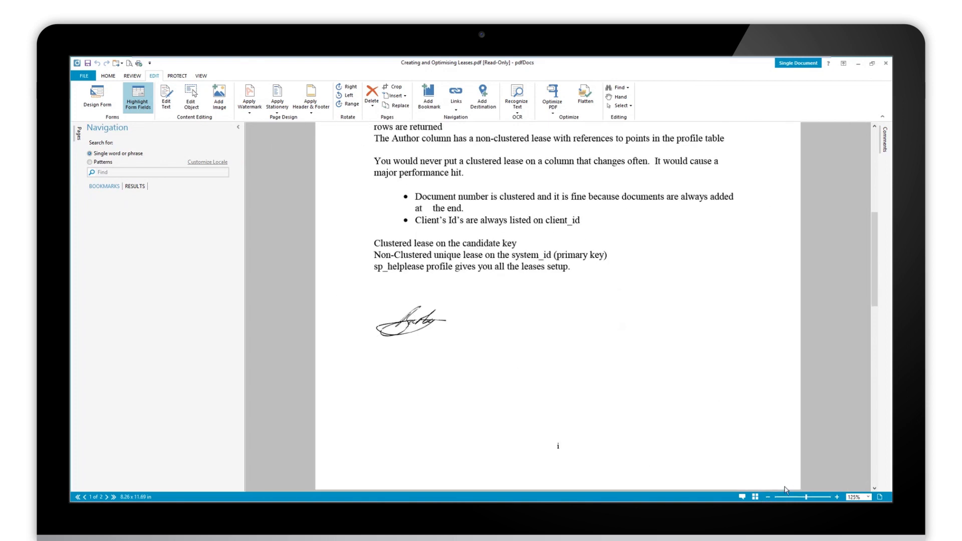
click(768, 497)
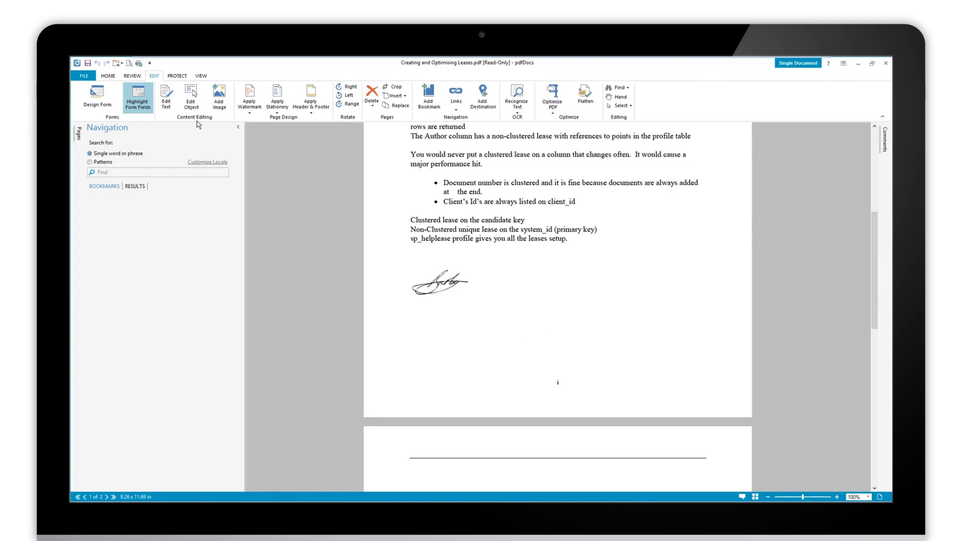
Start applying password security to the document with the encryption level set to 128-bit AES
click(177, 76)
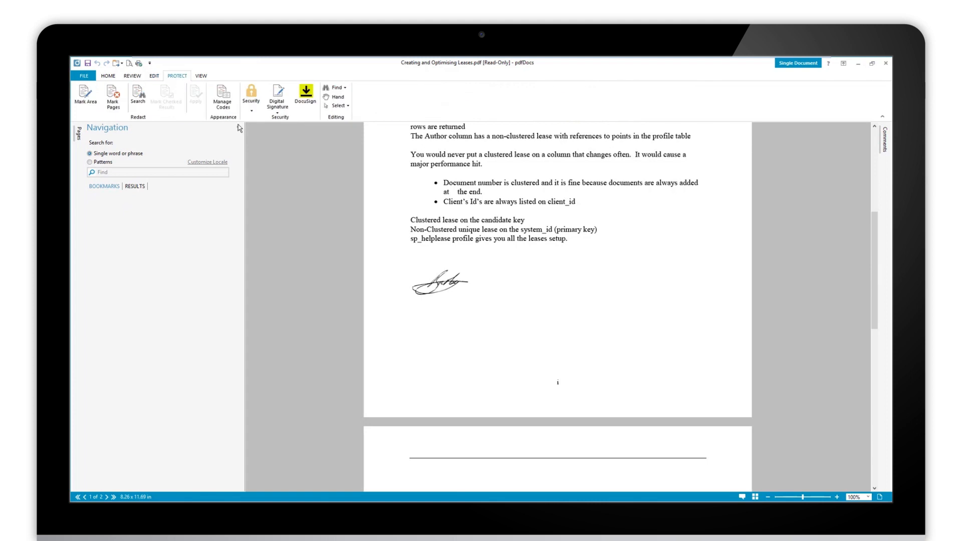
click(254, 113)
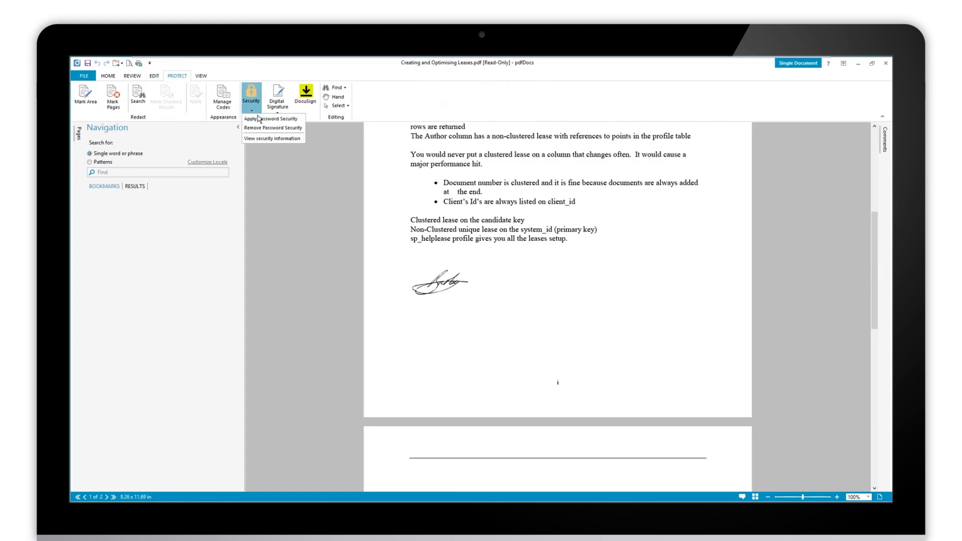
click(263, 120)
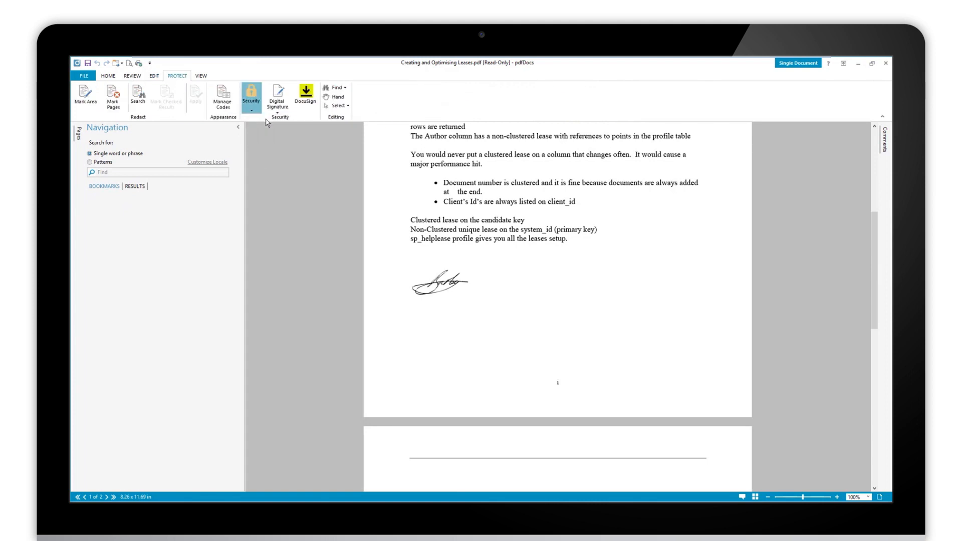
drag(269, 126, 449, 179)
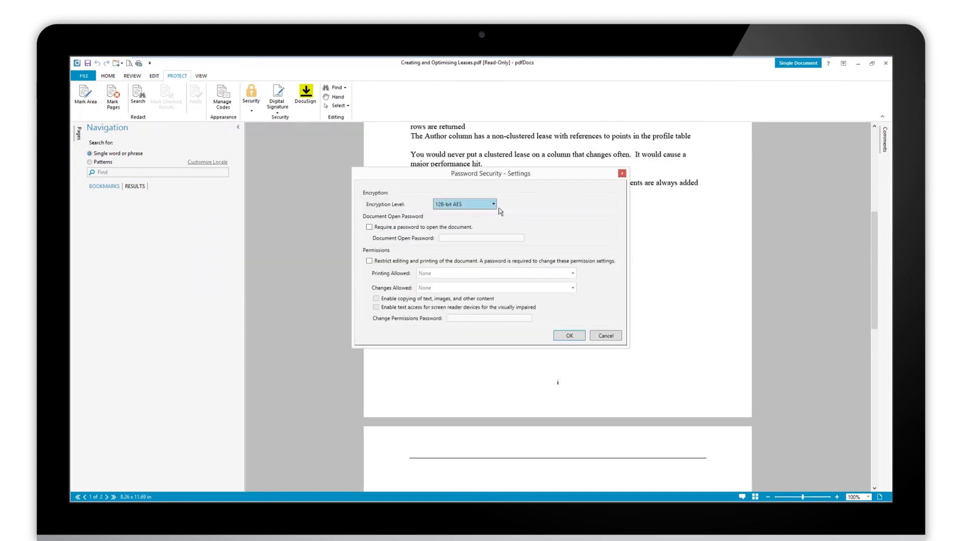
click(490, 206)
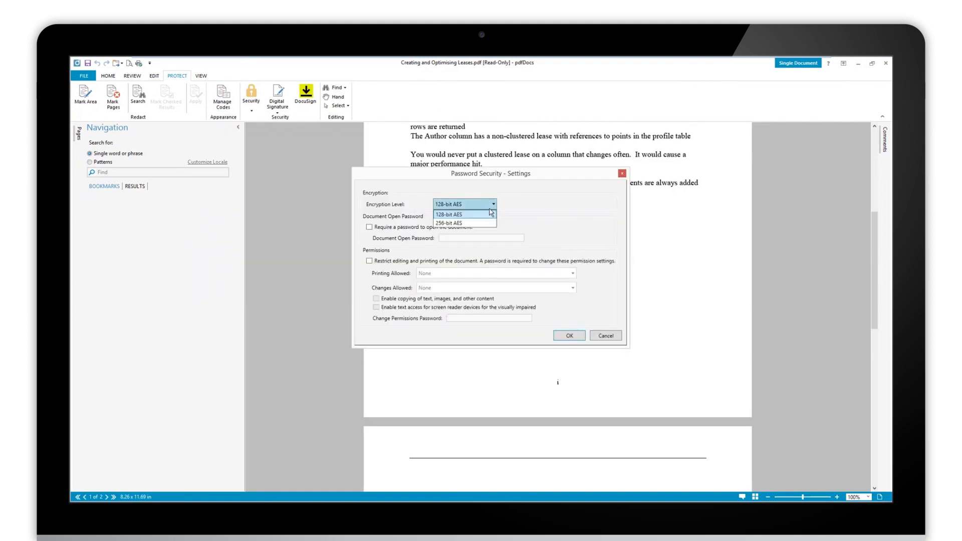
click(479, 223)
click(491, 206)
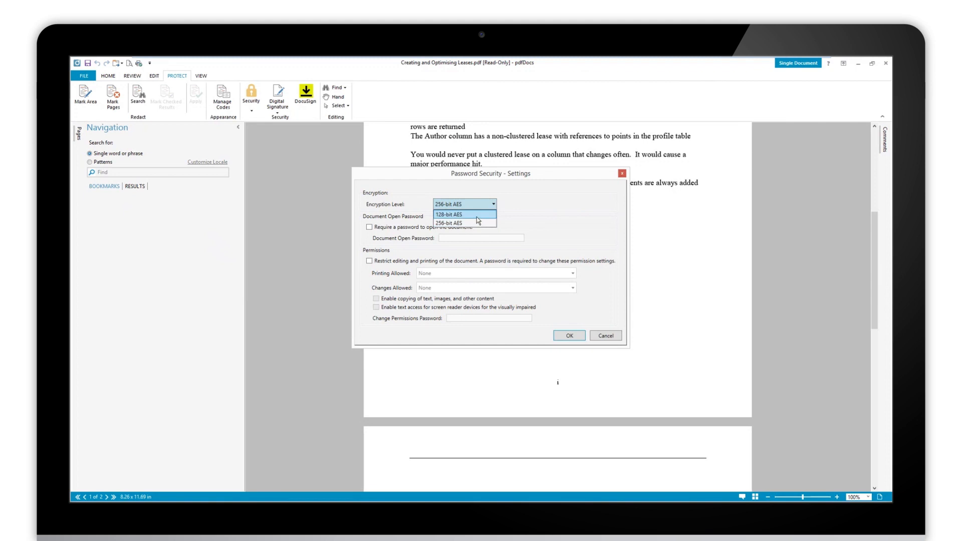
click(477, 215)
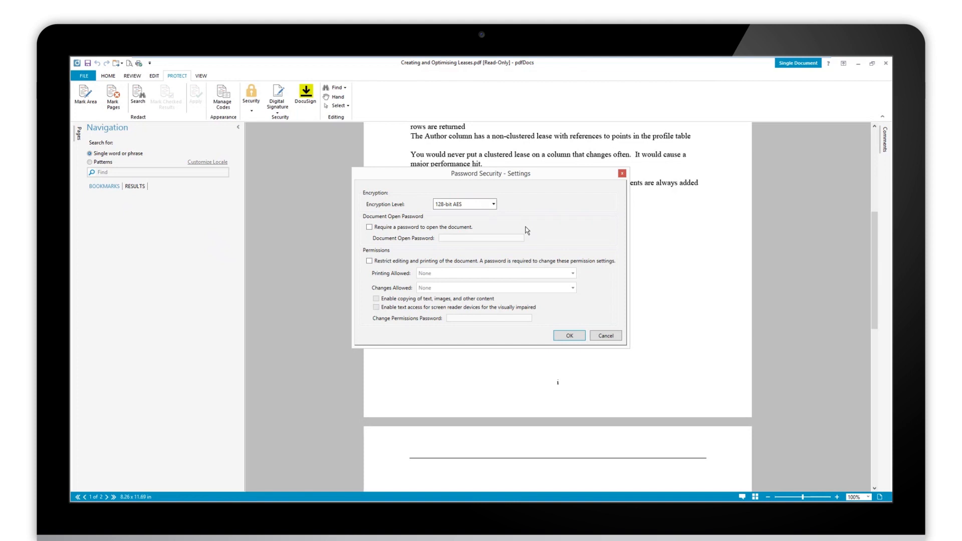
Restrict editing and printing of the document, allowing High Resolution printing and setting the allowed changes to None
click(370, 261)
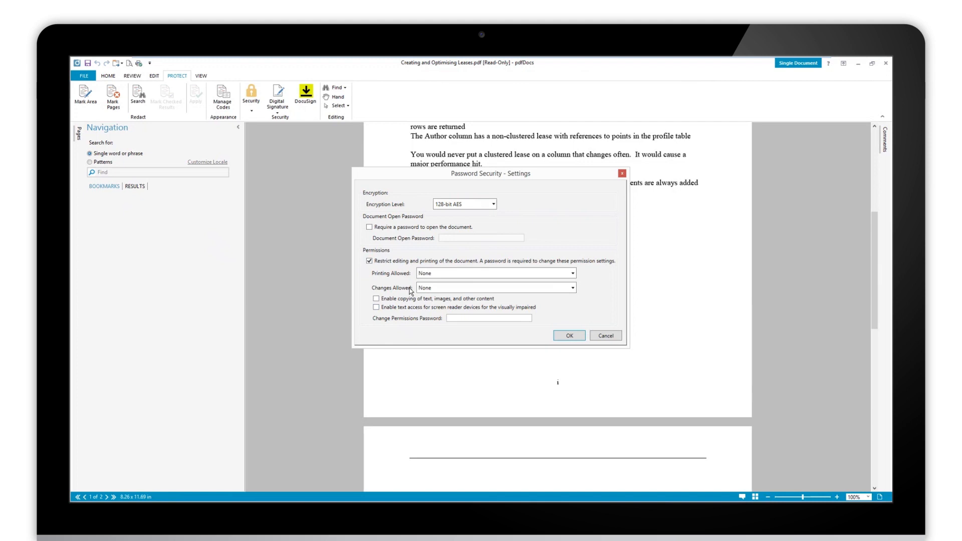
click(451, 273)
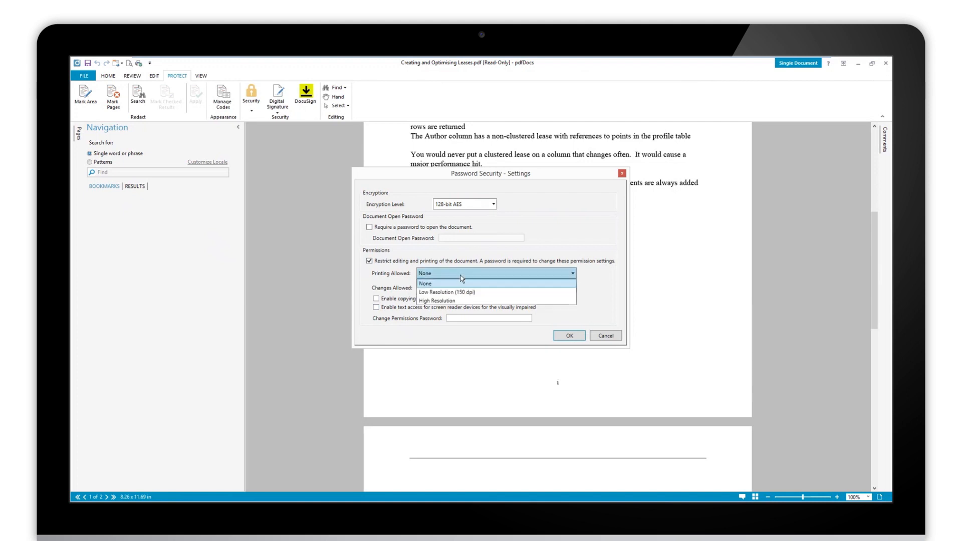
click(465, 301)
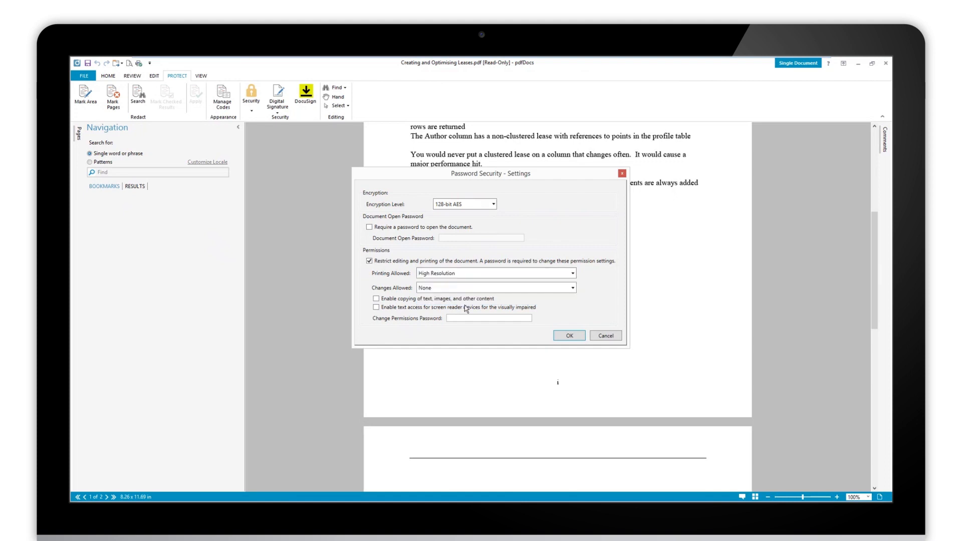
click(474, 291)
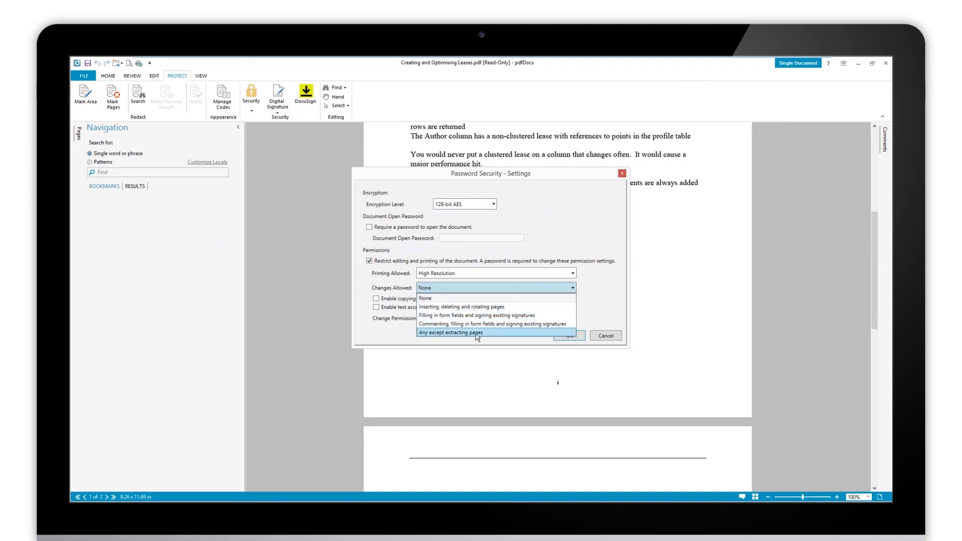
click(455, 299)
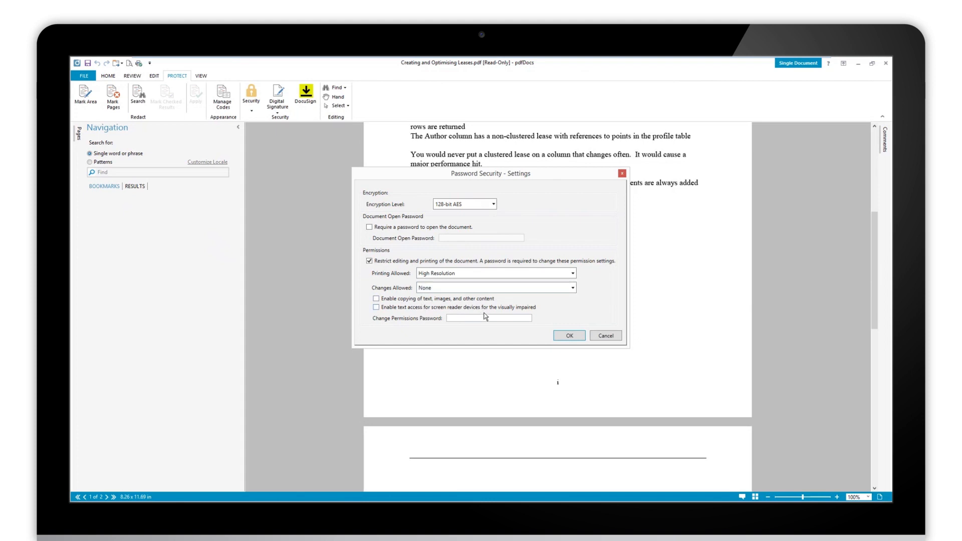
Enter and confirm the change permissions password, and apply the password security settings
click(468, 318)
text(********)
click(561, 338)
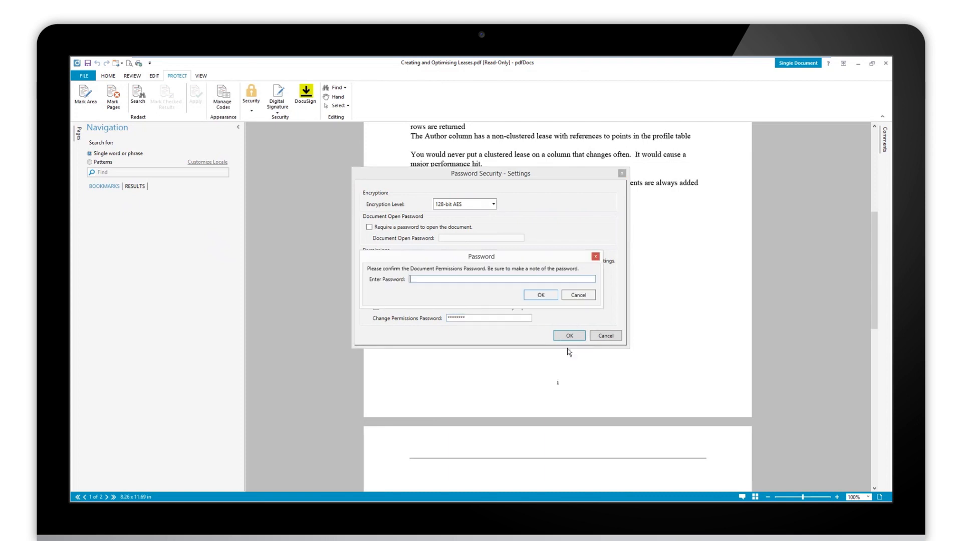
click(493, 279)
text(********)
key(Return)
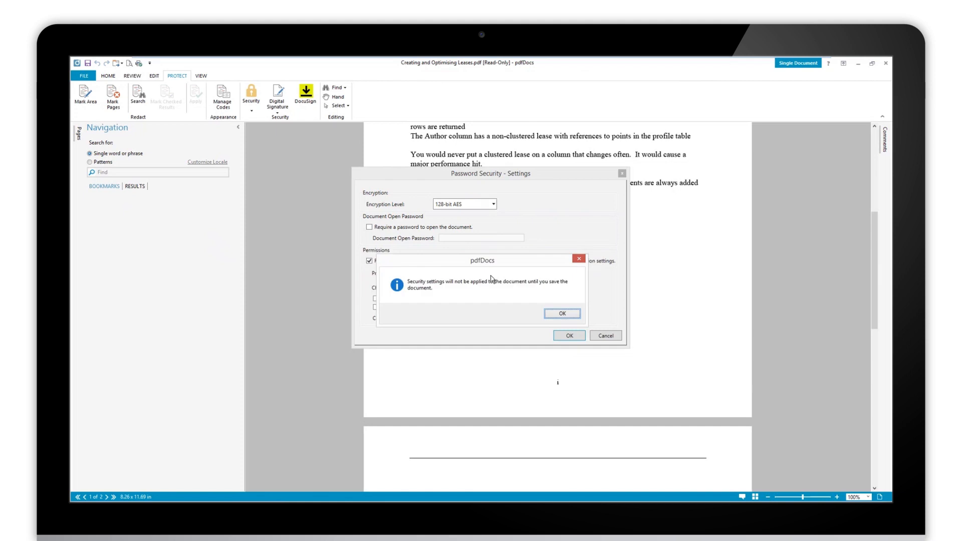
click(562, 314)
click(570, 336)
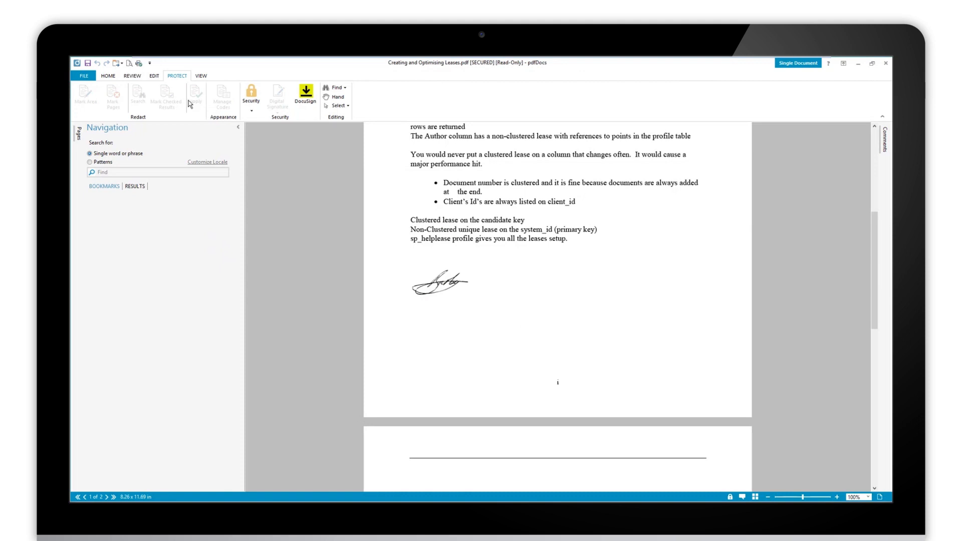
Check which annotation and page editing commands are available in the secured document
click(109, 76)
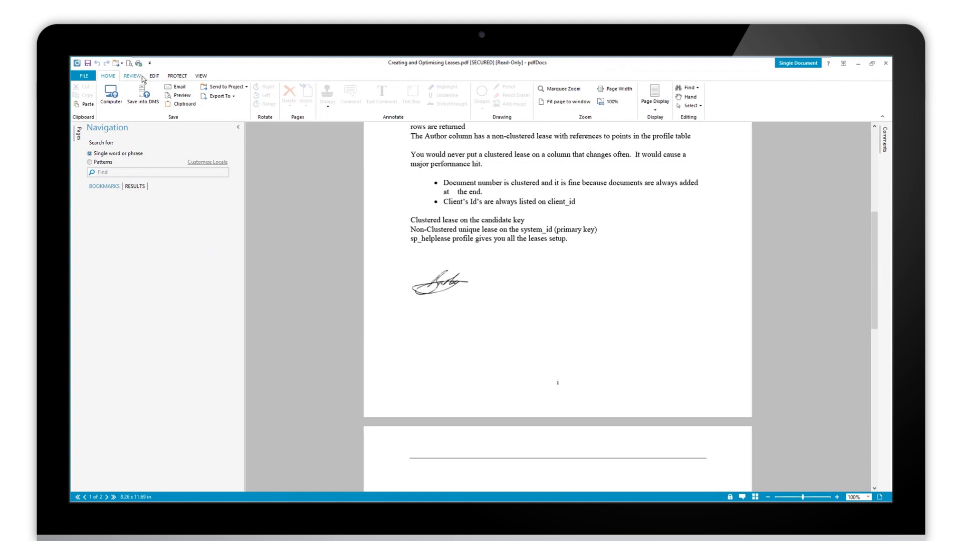
click(133, 76)
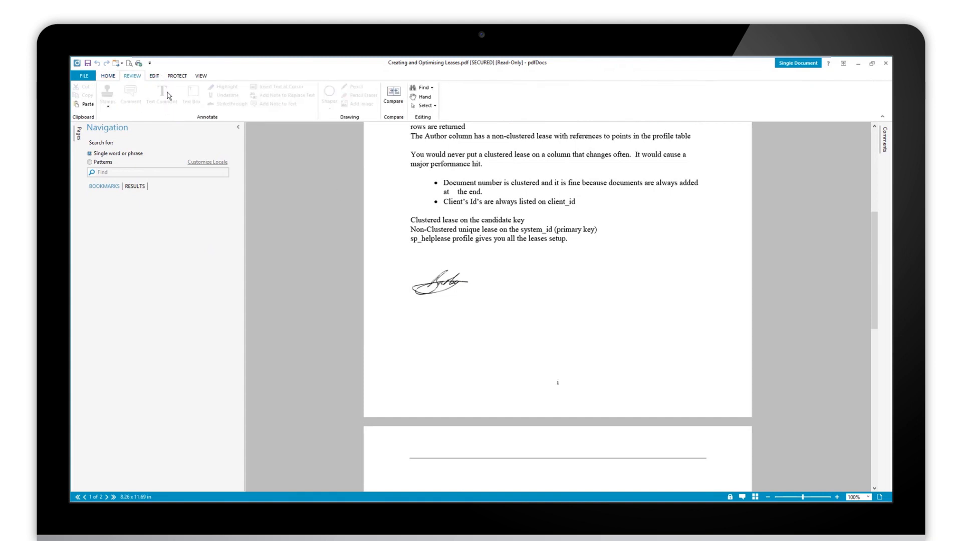